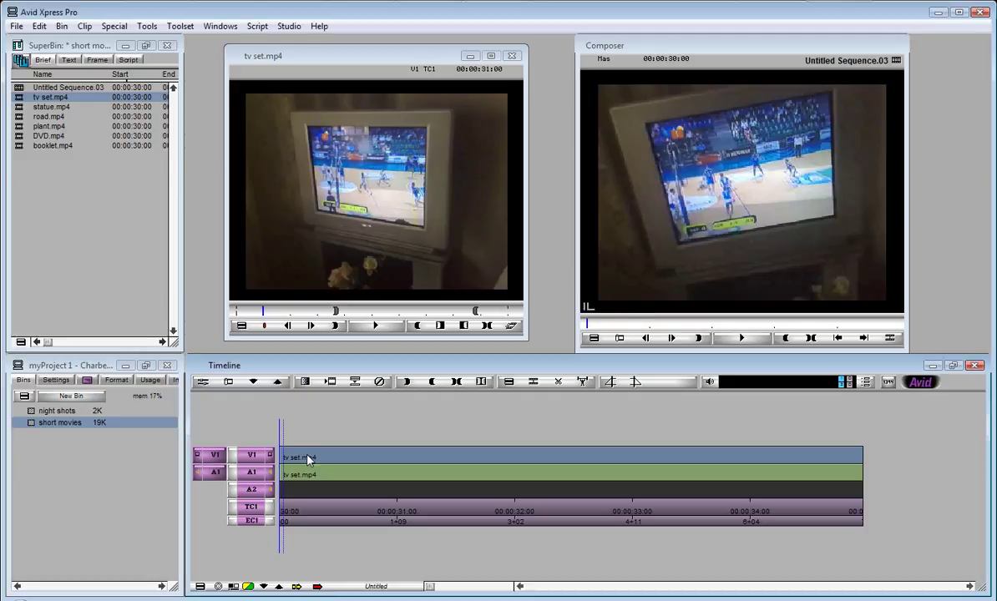
Apply the Resize effect from the Image effects to the tv set.mp4 clip on track V1
{"action": "left_click", "coordinate": [87, 381]}
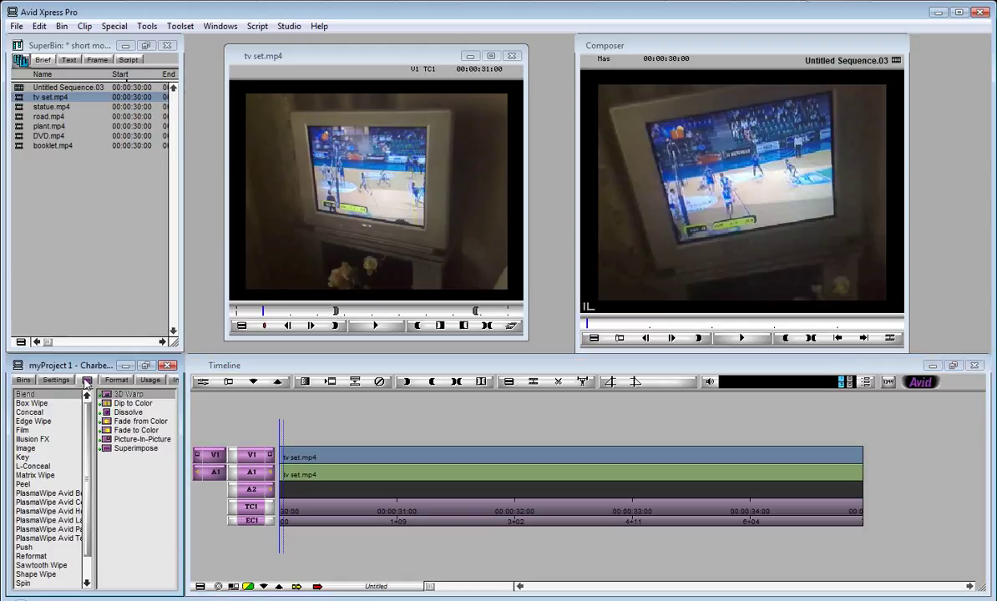
{"action": "left_click", "coordinate": [33, 412]}
{"action": "left_click", "coordinate": [37, 435]}
{"action": "left_click", "coordinate": [41, 449]}
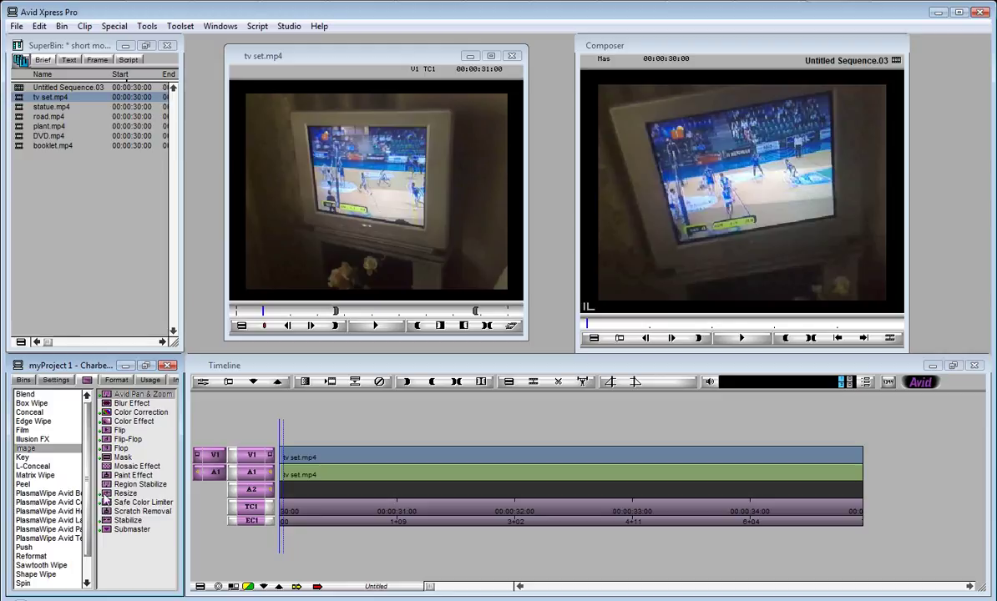
{"action": "left_click_drag", "start_coordinate": [104, 494], "coordinate": [315, 458]}
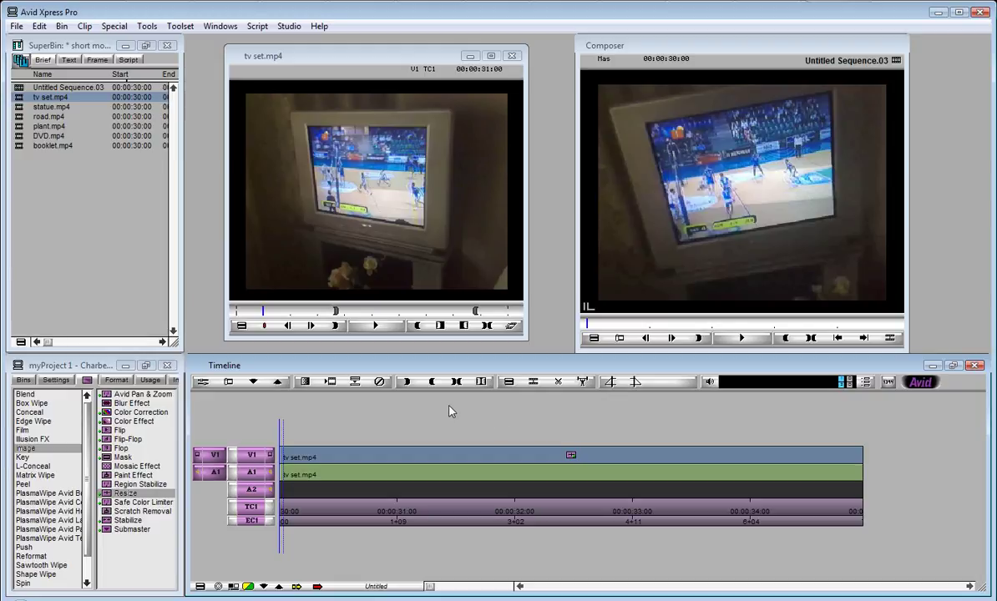
Open the tv set clip's Resize effect for editing and show its Background, Scaling, Position and Crop parameters
{"action": "left_click", "coordinate": [204, 383]}
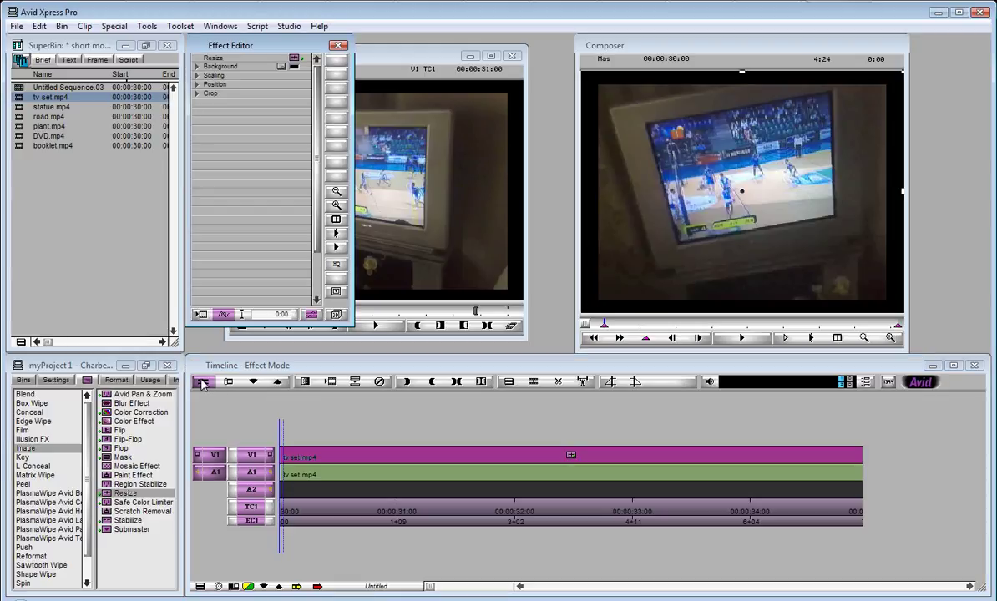
{"action": "left_click_drag", "start_coordinate": [352, 324], "coordinate": [399, 405]}
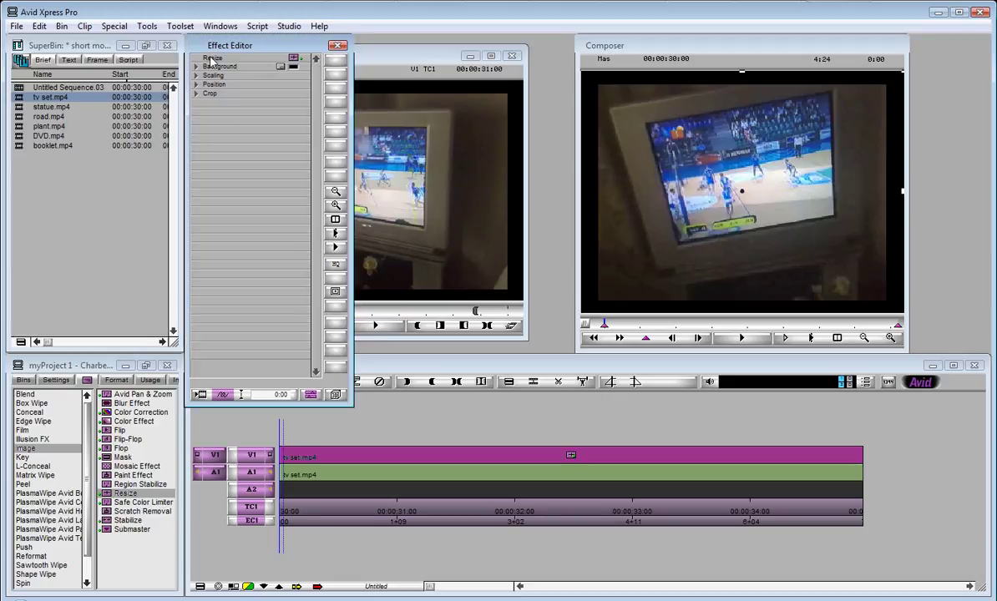
{"action": "left_click", "coordinate": [196, 66]}
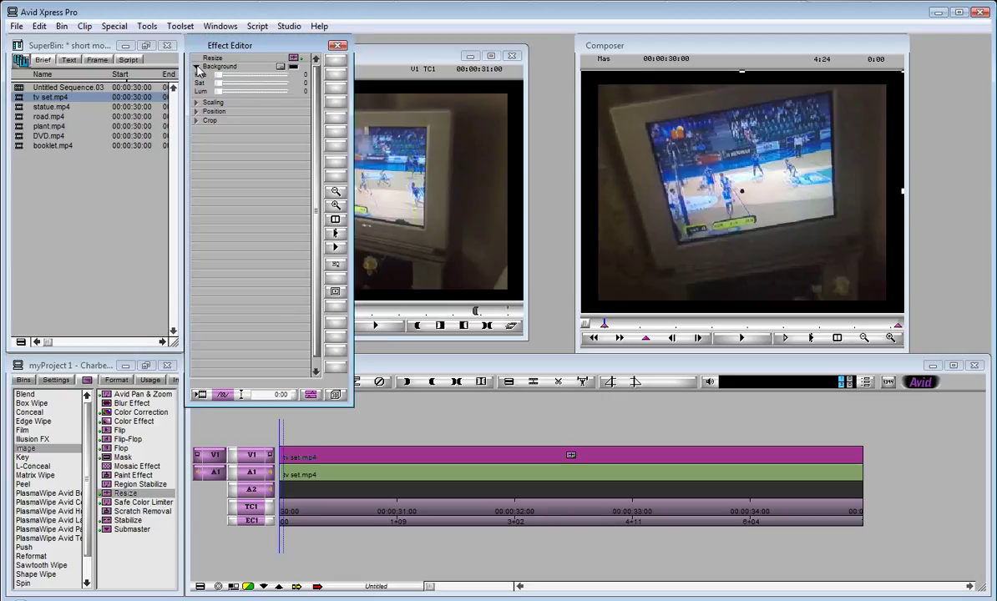
{"action": "left_click", "coordinate": [196, 102]}
{"action": "left_click", "coordinate": [196, 137]}
{"action": "left_click", "coordinate": [197, 166]}
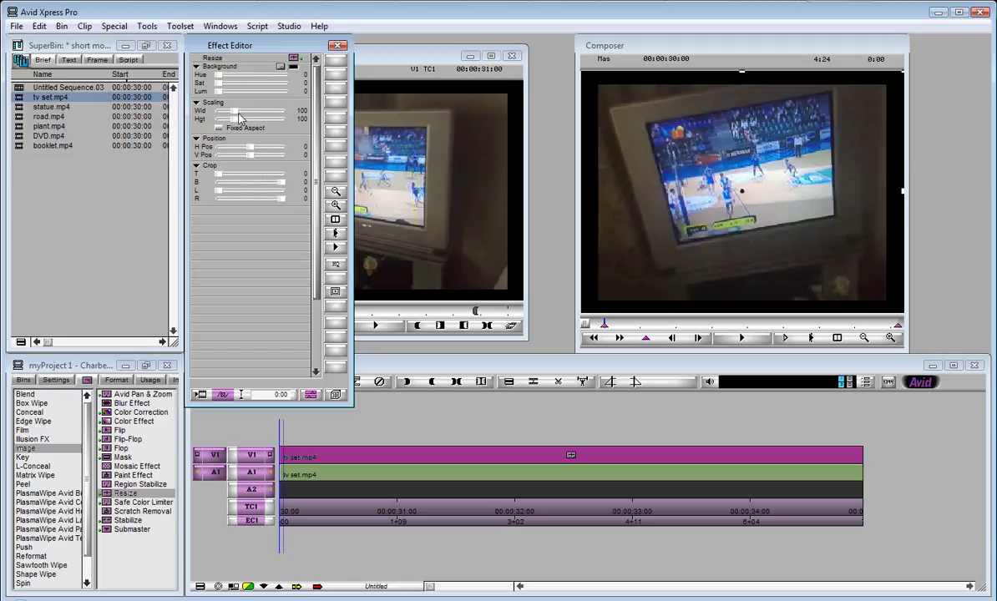
Scale the tv set clip to 114 in width and height with Fixed Aspect enabled, and close the Effect Editor
{"action": "left_click_drag", "start_coordinate": [234, 114], "coordinate": [237, 122]}
{"action": "left_click", "coordinate": [218, 129]}
{"action": "left_click_drag", "start_coordinate": [238, 114], "coordinate": [241, 116]}
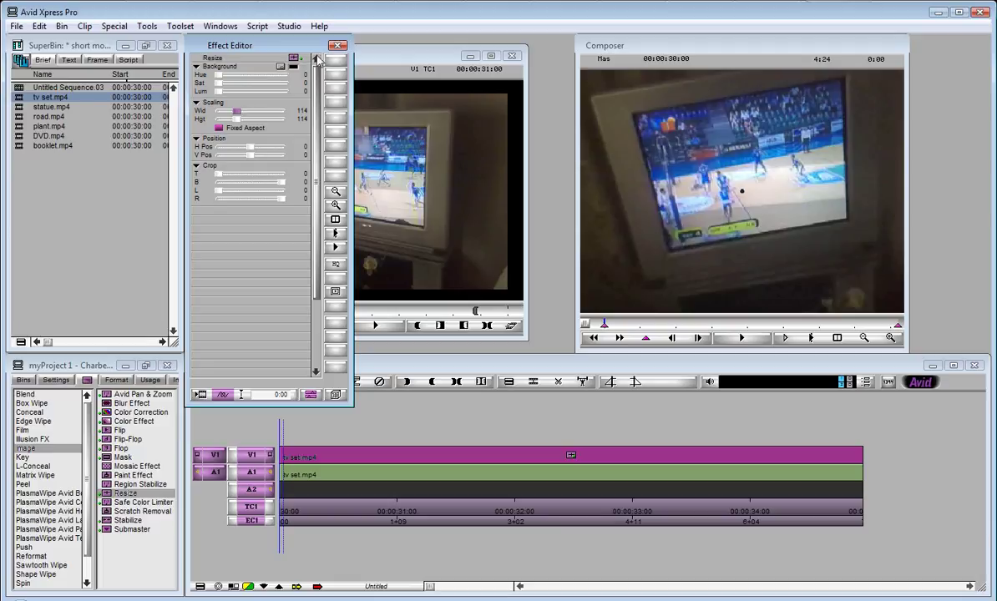
{"action": "left_click", "coordinate": [338, 45]}
{"action": "mouse_move", "coordinate": [593, 325]}
{"action": "left_mouse_down"}
{"action": "mouse_move", "coordinate": [896, 331]}
{"action": "mouse_move", "coordinate": [589, 329]}
{"action": "mouse_move", "coordinate": [900, 317]}
{"action": "mouse_move", "coordinate": [575, 327]}
{"action": "left_mouse_up"}
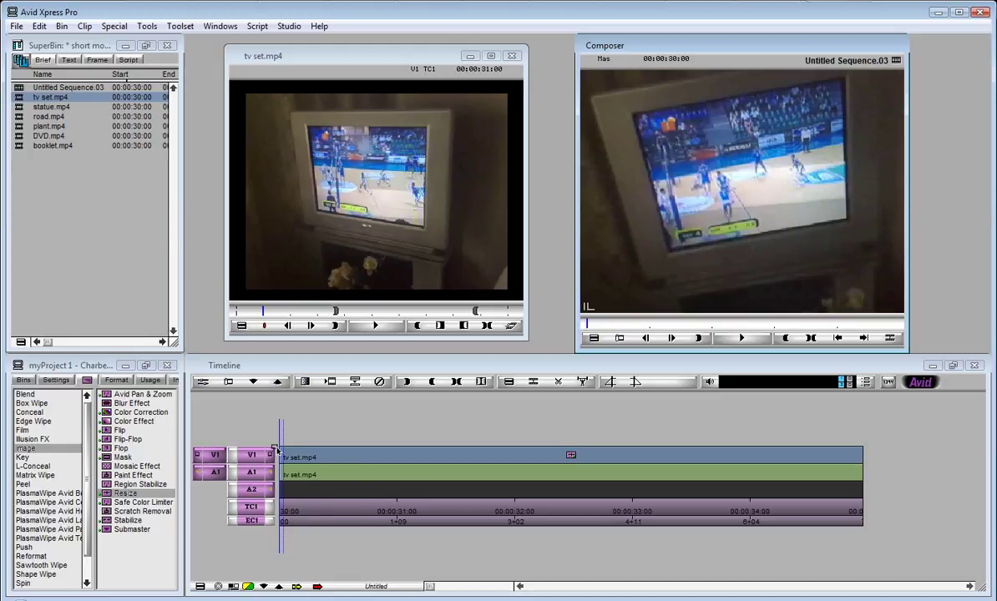
Rename the sequence Untitled Sequence.03 as short_movies
{"action": "left_click", "coordinate": [69, 87]}
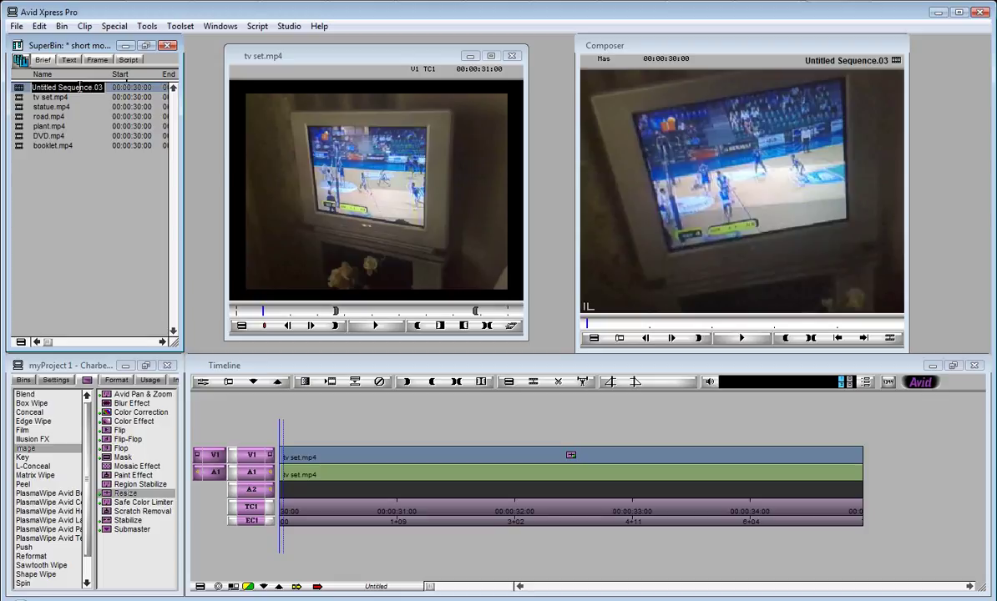
{"action": "key", "text": "BackSpace"}
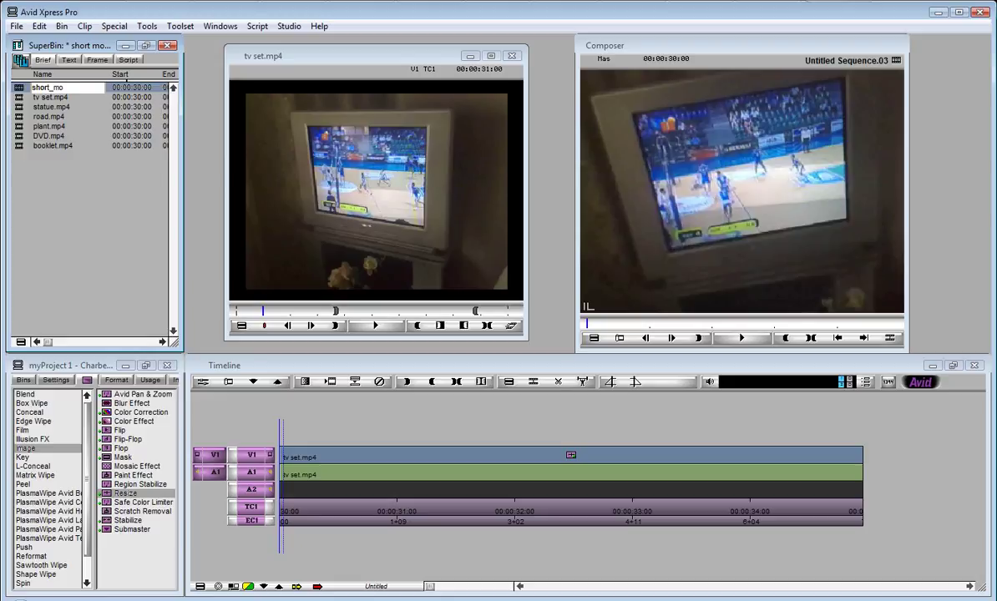
{"action": "type", "text": "short_movies"}
{"action": "key", "text": "Return"}
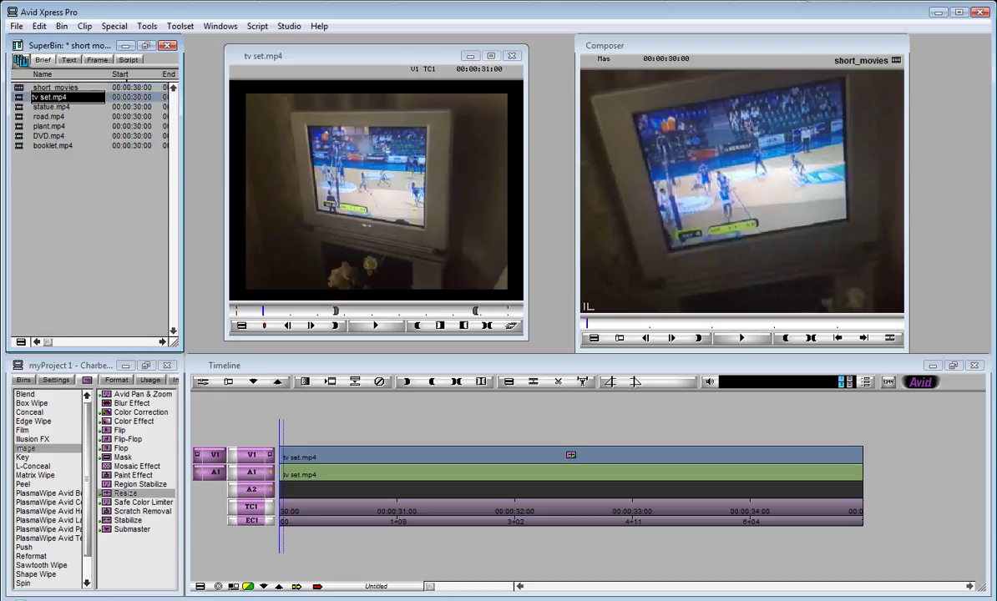
{"action": "left_click", "coordinate": [19, 87]}
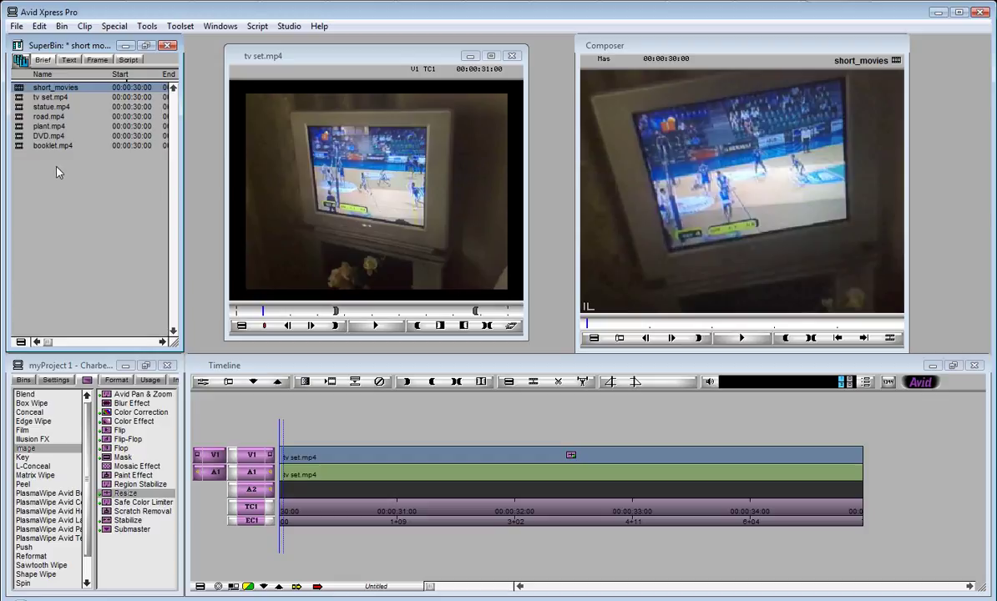
Close the tv set.mp4 source clip and open statue.mp4 in an enlarged source window
{"action": "left_click", "coordinate": [513, 56]}
{"action": "double_click", "coordinate": [25, 107]}
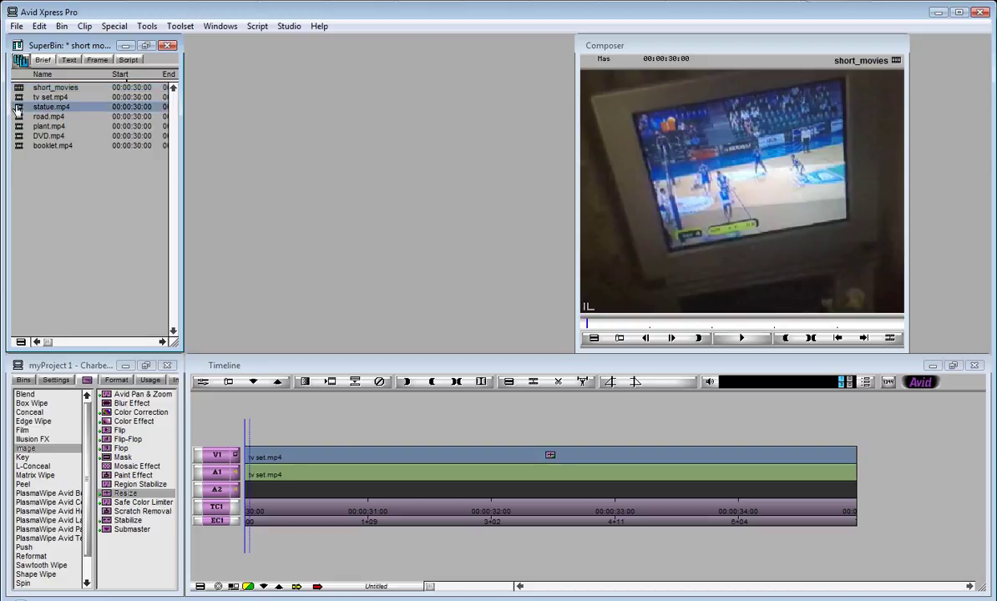
{"action": "left_click_drag", "start_coordinate": [149, 109], "coordinate": [372, 37]}
{"action": "left_click_drag", "start_coordinate": [443, 257], "coordinate": [478, 289]}
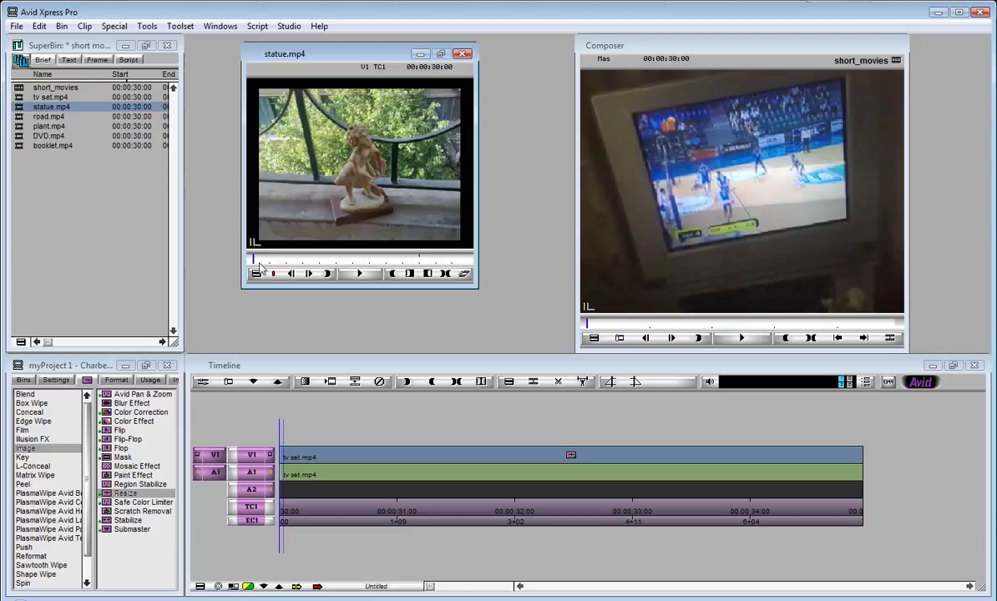
Mark an in point at the start of statue.mp4 and an out point a little past its middle
{"action": "mouse_move", "coordinate": [258, 261]}
{"action": "left_mouse_down"}
{"action": "mouse_move", "coordinate": [471, 263]}
{"action": "mouse_move", "coordinate": [242, 267]}
{"action": "left_mouse_up"}
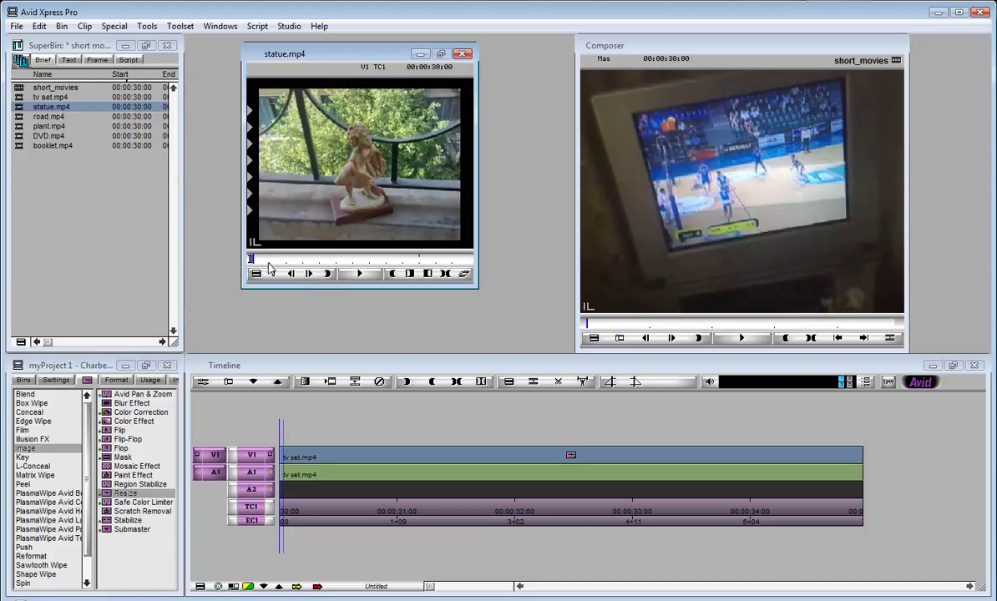
{"action": "left_click", "coordinate": [267, 264]}
{"action": "left_click_drag", "start_coordinate": [267, 264], "coordinate": [377, 266]}
{"action": "left_click", "coordinate": [391, 273]}
{"action": "left_click", "coordinate": [349, 264]}
{"action": "key", "text": "Home"}
Append the marked statue.mp4 clip after tv set.mp4 in the timeline and scrub across the cut
{"action": "left_click_drag", "start_coordinate": [18, 110], "coordinate": [872, 455]}
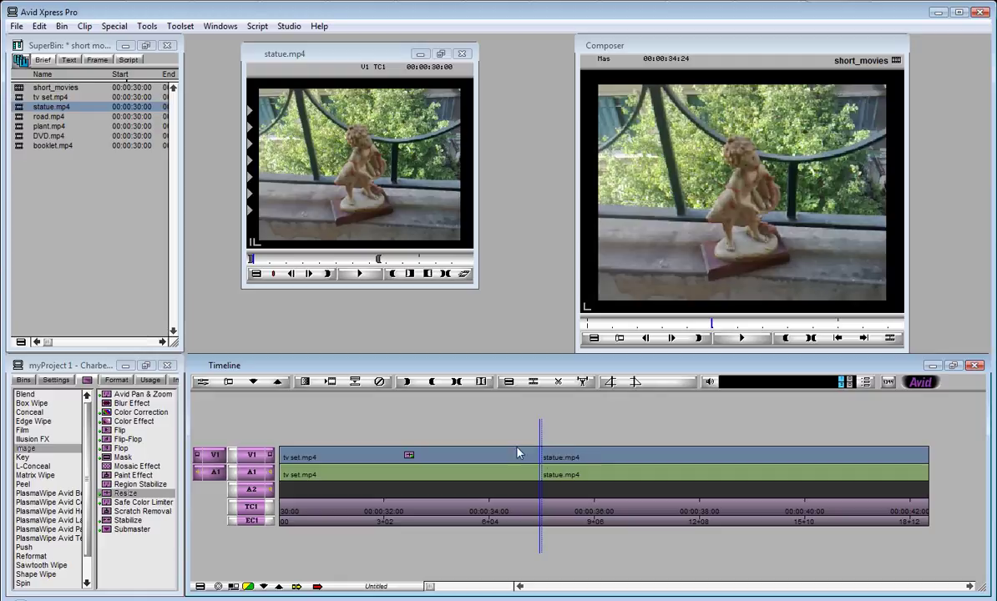
{"action": "left_click", "coordinate": [691, 326]}
{"action": "mouse_move", "coordinate": [692, 332]}
{"action": "left_mouse_down"}
{"action": "mouse_move", "coordinate": [638, 331]}
{"action": "mouse_move", "coordinate": [728, 334]}
{"action": "mouse_move", "coordinate": [703, 327]}
{"action": "left_mouse_up"}
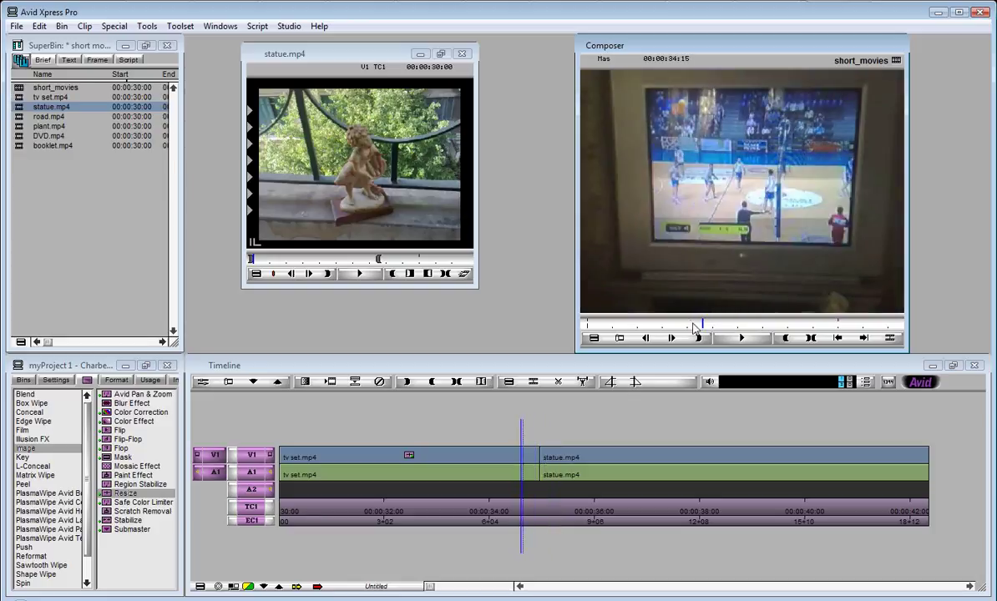
{"action": "left_click_drag", "start_coordinate": [704, 328], "coordinate": [726, 327]}
{"action": "key", "text": "Right"}
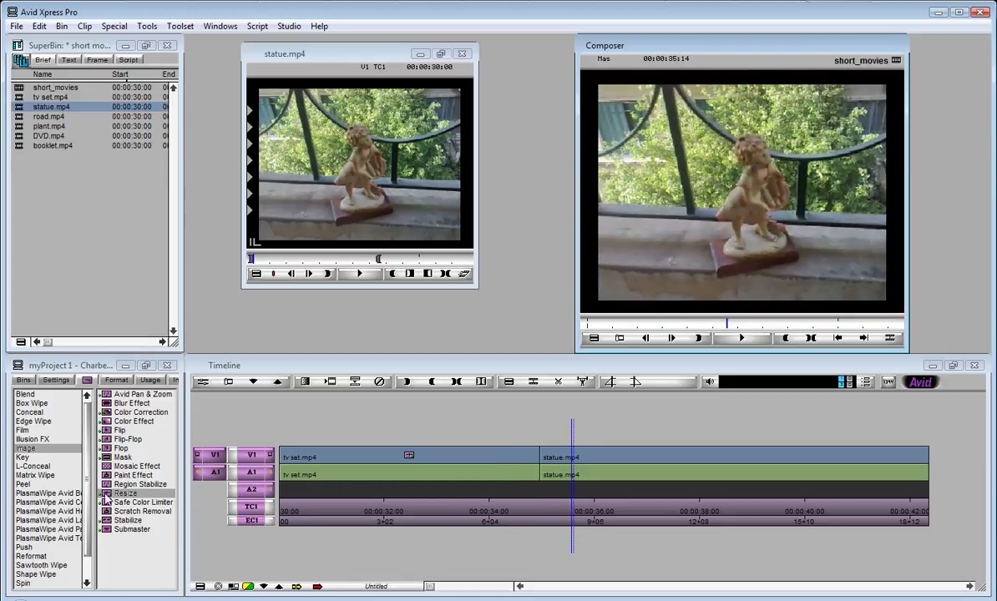
Check the scaling values of the Resize effect on the tv set clip
{"action": "left_click_drag", "start_coordinate": [106, 493], "coordinate": [535, 434]}
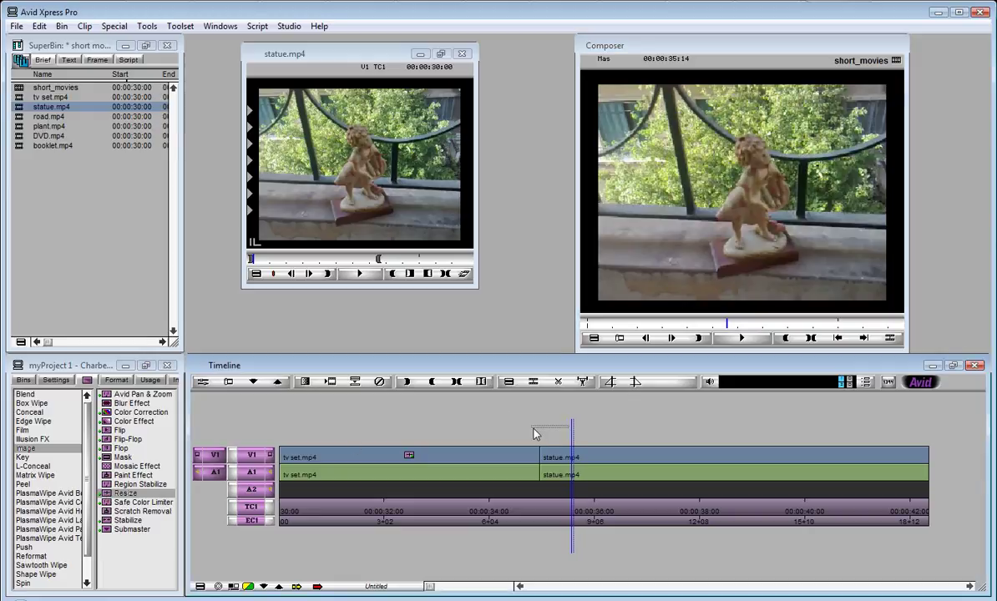
{"action": "left_click_drag", "start_coordinate": [474, 515], "coordinate": [410, 514]}
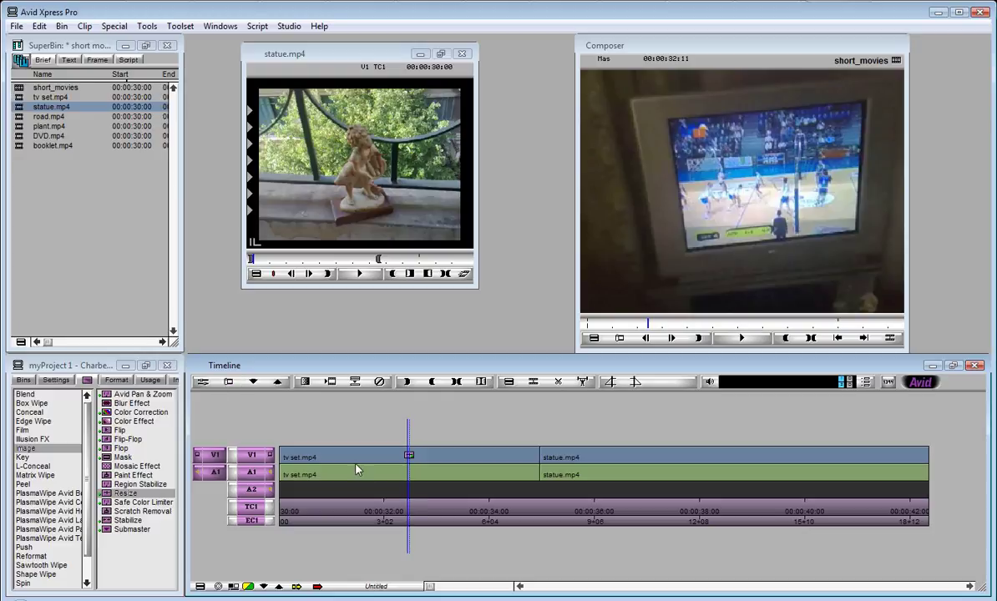
{"action": "left_click", "coordinate": [333, 460]}
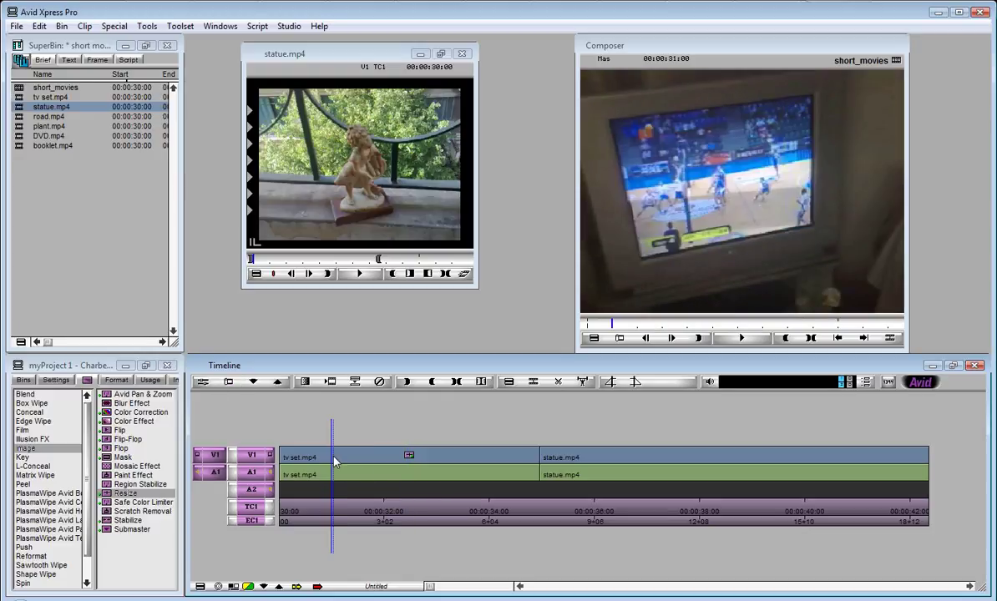
{"action": "left_click", "coordinate": [202, 382]}
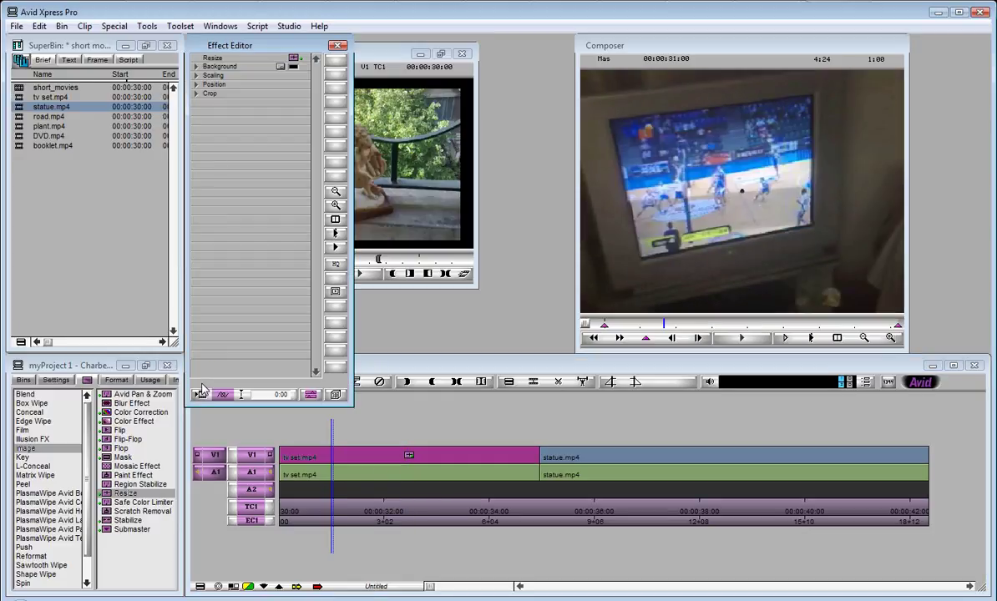
{"action": "left_click", "coordinate": [195, 76]}
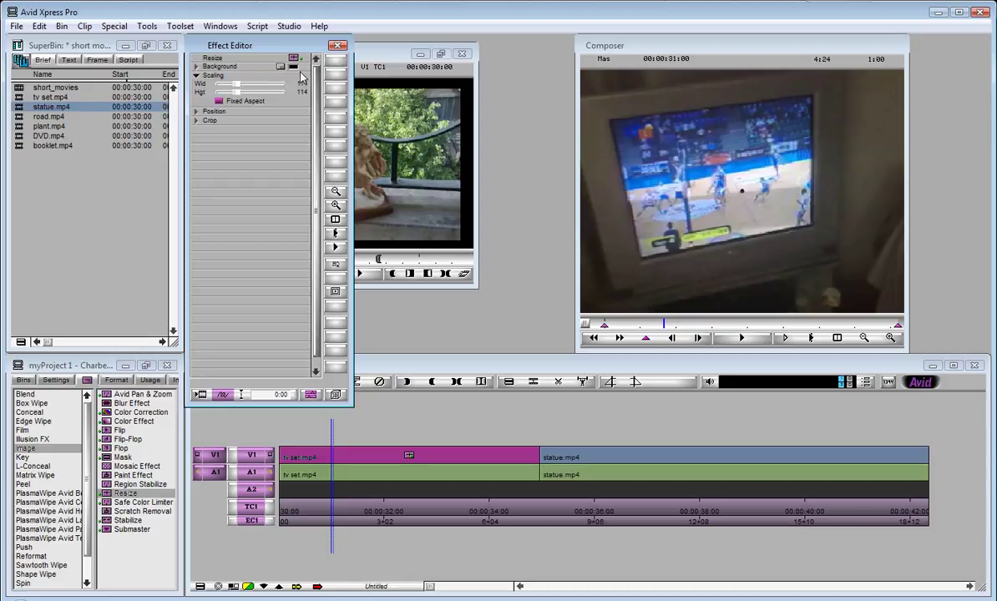
{"action": "left_click", "coordinate": [338, 47]}
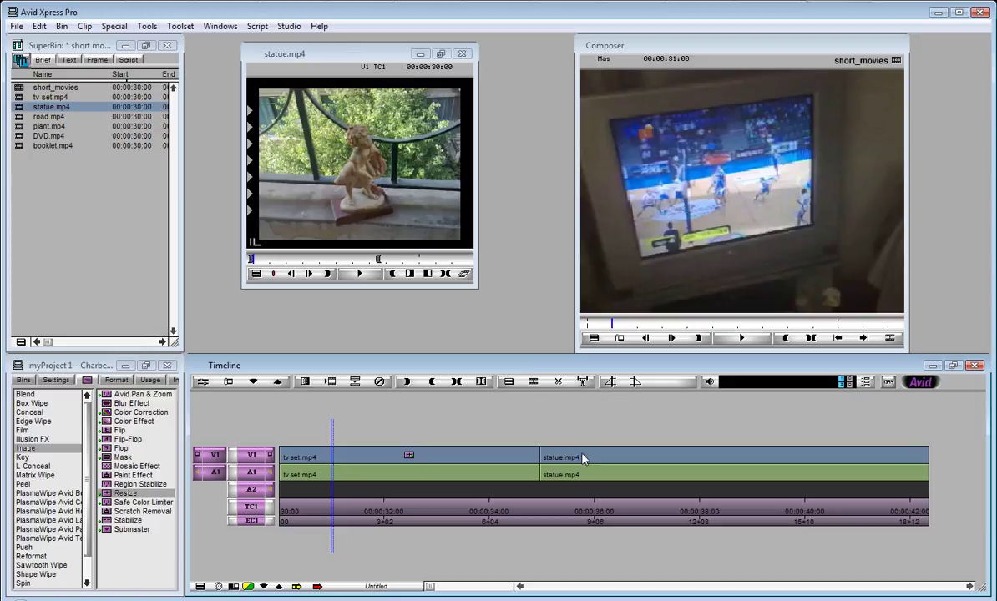
Apply the Resize effect to the statue.mp4 clip in the timeline
{"action": "left_click", "coordinate": [587, 468]}
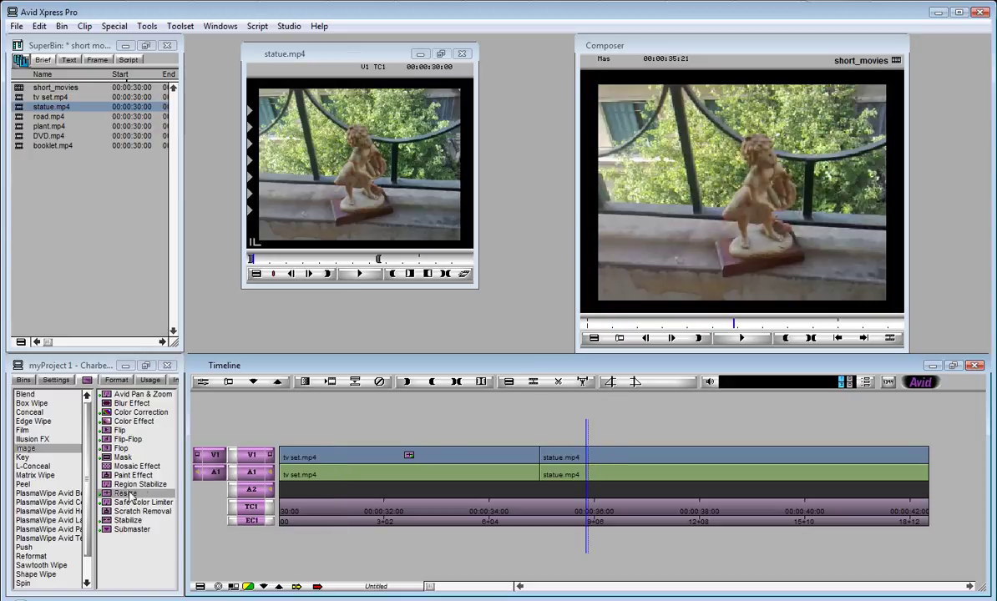
{"action": "left_click", "coordinate": [515, 455]}
{"action": "left_click_drag", "start_coordinate": [515, 455], "coordinate": [622, 457]}
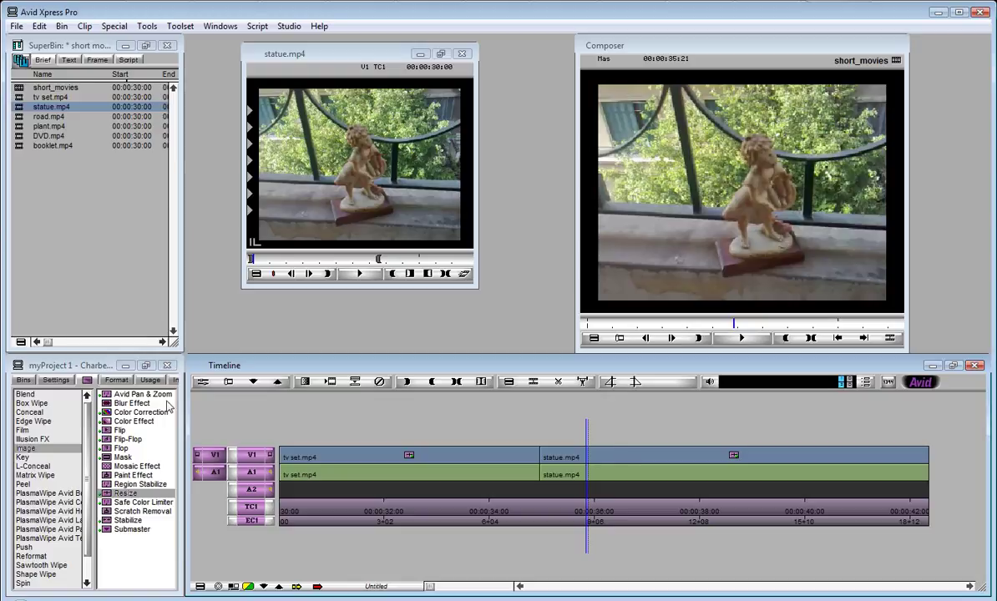
Scale the statue clip to 114 in width and height with Fixed Aspect, and scrub through the sequence to review it
{"action": "left_click", "coordinate": [201, 383]}
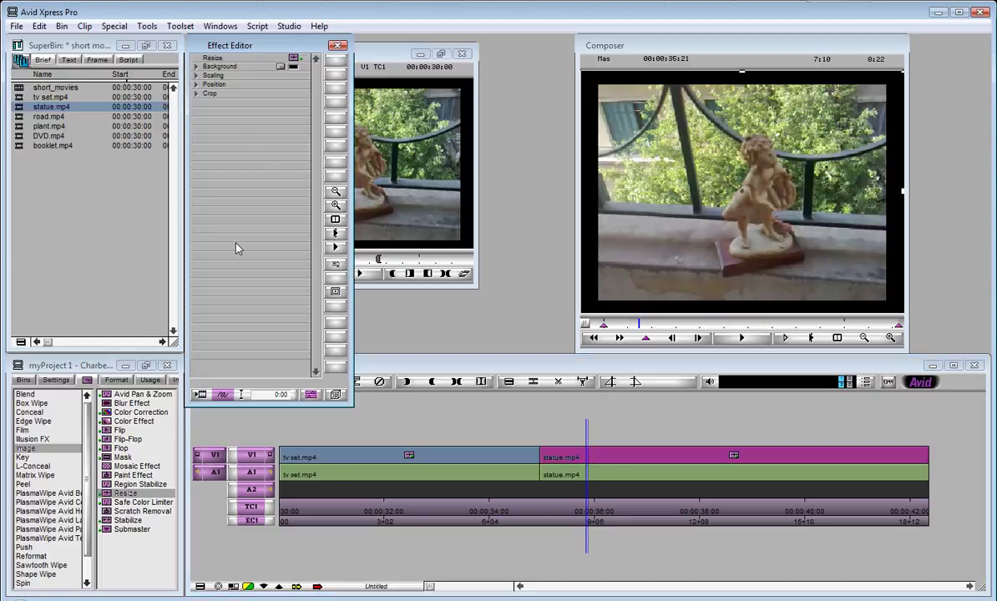
{"action": "left_click", "coordinate": [196, 75]}
{"action": "left_click_drag", "start_coordinate": [237, 90], "coordinate": [240, 90]}
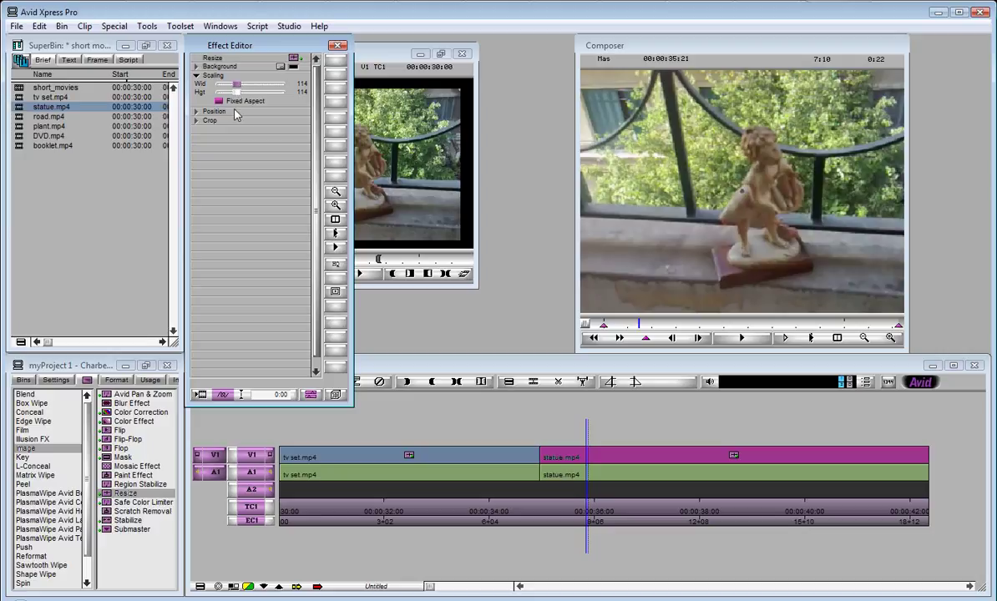
{"action": "left_click", "coordinate": [338, 45]}
{"action": "left_click_drag", "start_coordinate": [734, 324], "coordinate": [901, 328]}
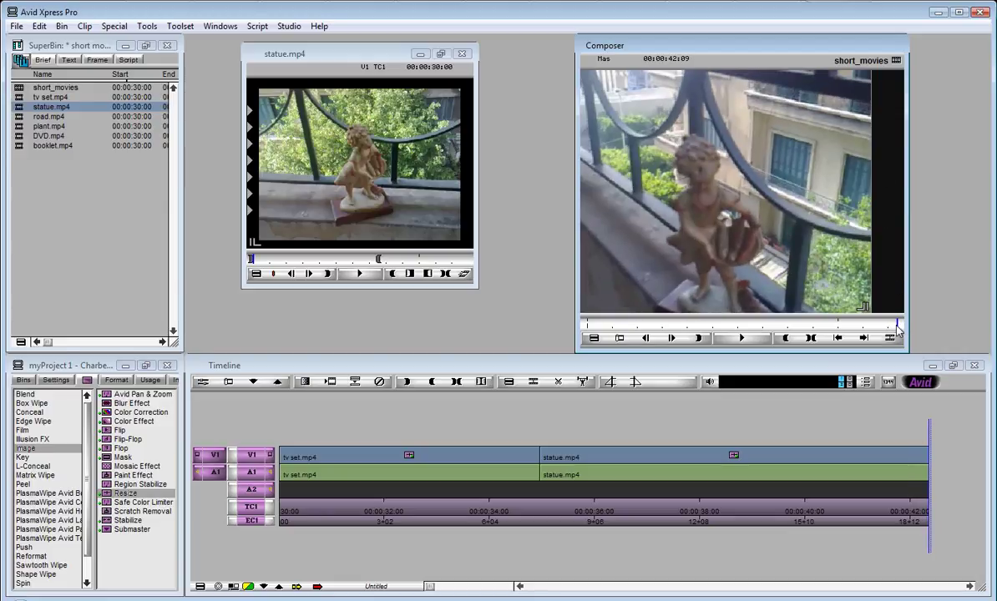
{"action": "left_click_drag", "start_coordinate": [898, 328], "coordinate": [586, 323]}
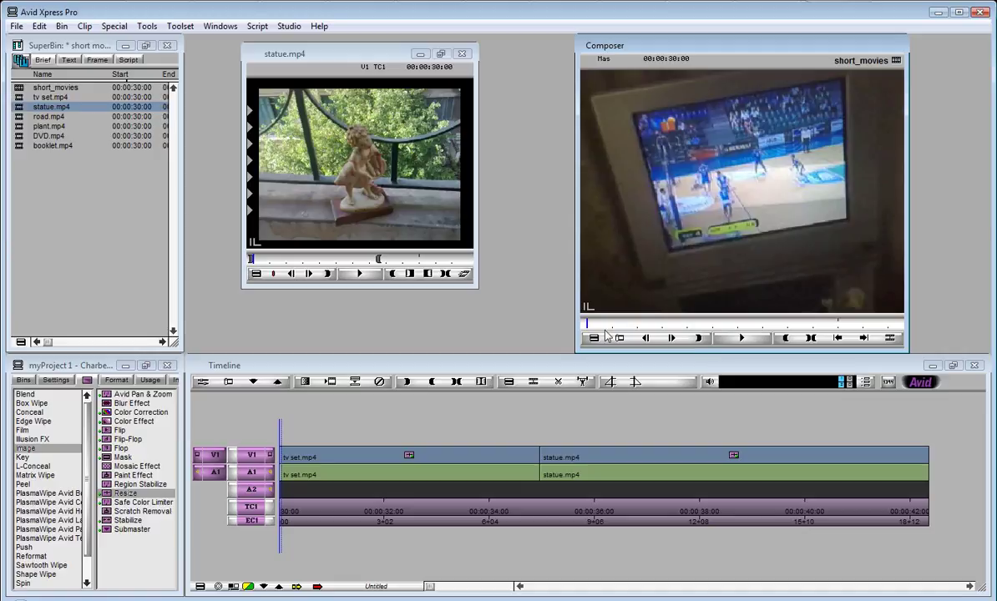
{"action": "left_click", "coordinate": [667, 327]}
{"action": "left_click_drag", "start_coordinate": [668, 331], "coordinate": [721, 328]}
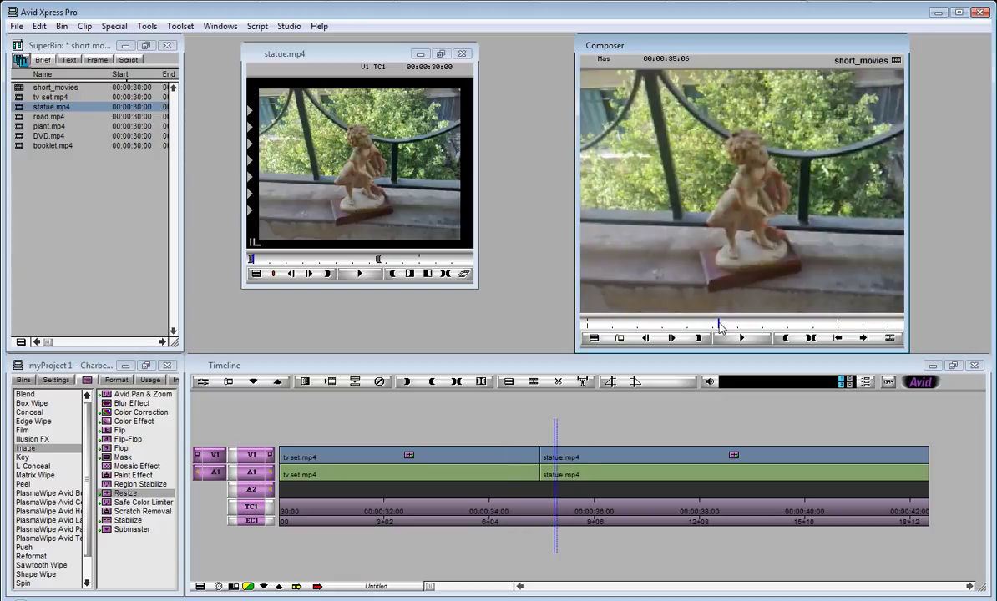
Add a Film Dissolve from the Film effects at the cut between the tv set and statue clips, sized to fit the available source
{"action": "mouse_move", "coordinate": [85, 415]}
{"action": "left_mouse_down"}
{"action": "mouse_move", "coordinate": [84, 449]}
{"action": "mouse_move", "coordinate": [85, 428]}
{"action": "left_mouse_up"}
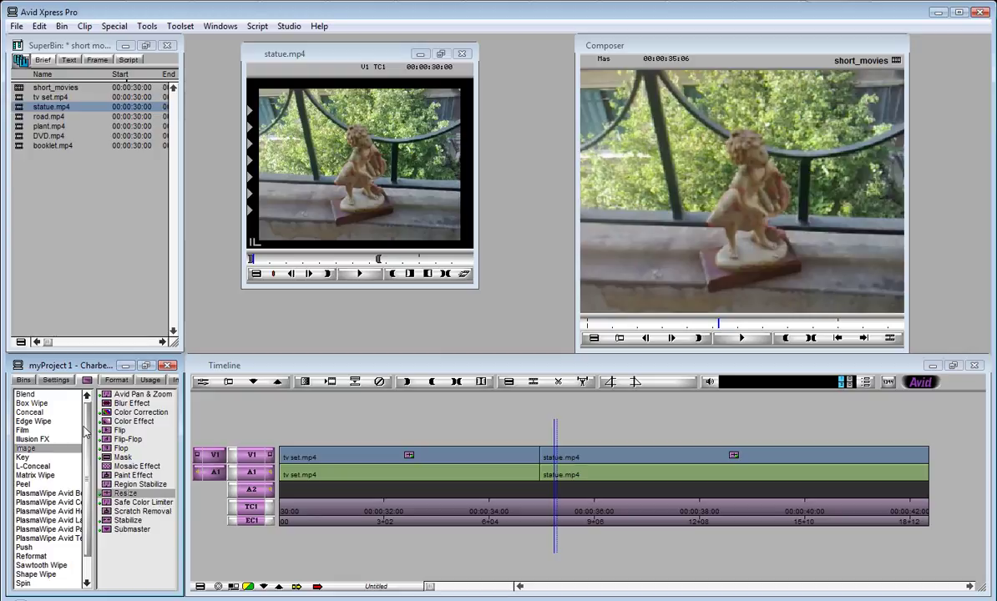
{"action": "left_click_drag", "start_coordinate": [90, 432], "coordinate": [90, 468]}
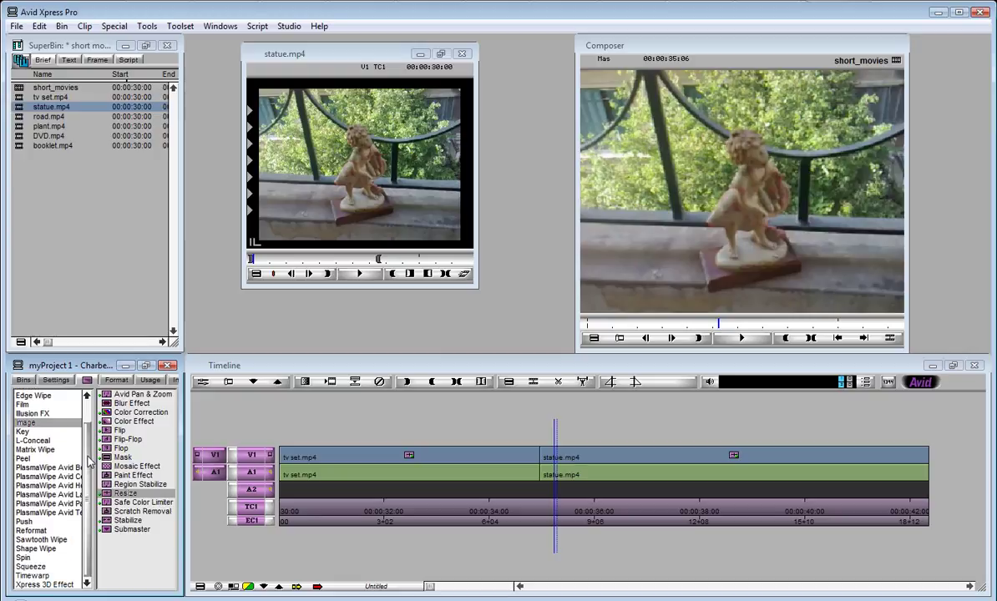
{"action": "scroll", "coordinate": [89, 460], "scroll_direction": "up", "scroll_amount": 1}
{"action": "left_click", "coordinate": [36, 396]}
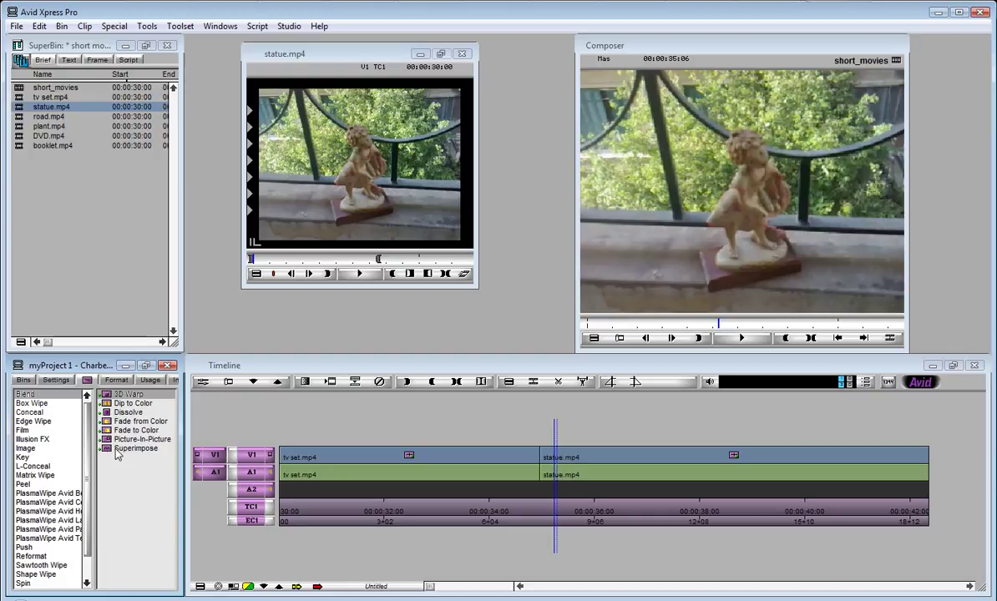
{"action": "left_click", "coordinate": [38, 404]}
{"action": "left_click", "coordinate": [38, 413]}
{"action": "left_click", "coordinate": [40, 421]}
{"action": "left_click", "coordinate": [38, 431]}
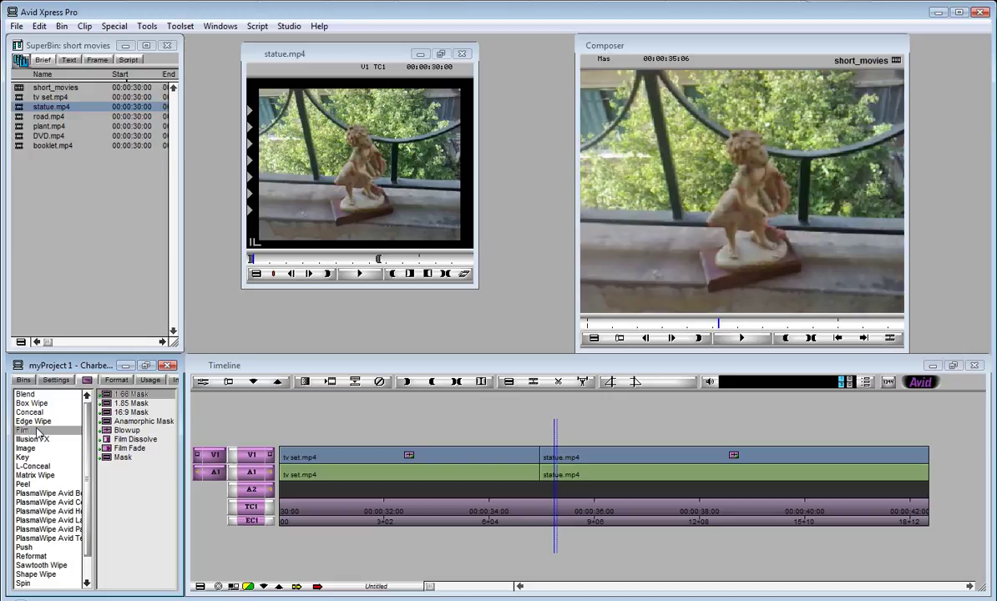
{"action": "left_click", "coordinate": [107, 440]}
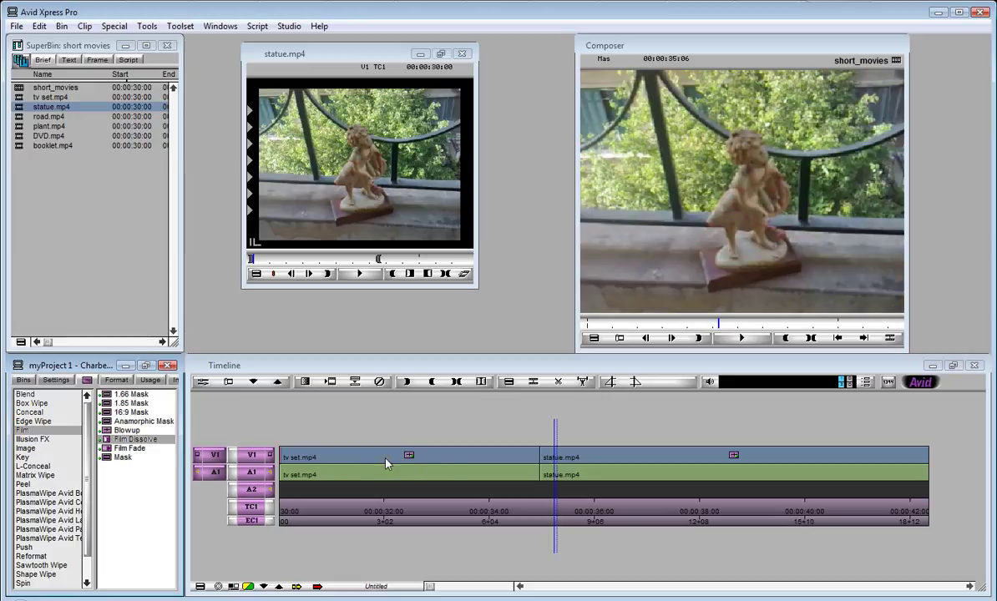
{"action": "left_click_drag", "start_coordinate": [518, 460], "coordinate": [541, 458]}
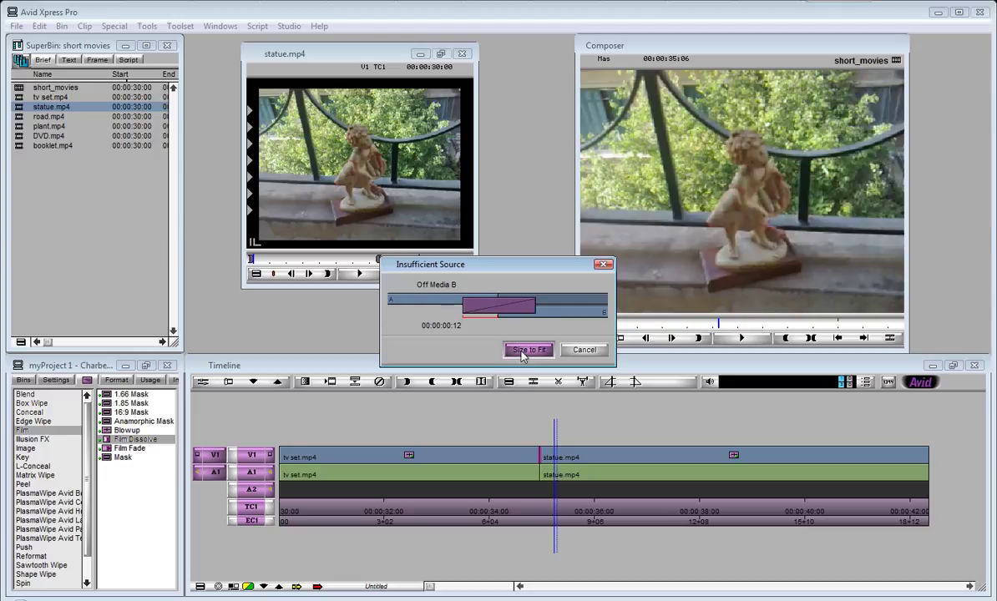
{"action": "left_click", "coordinate": [522, 354]}
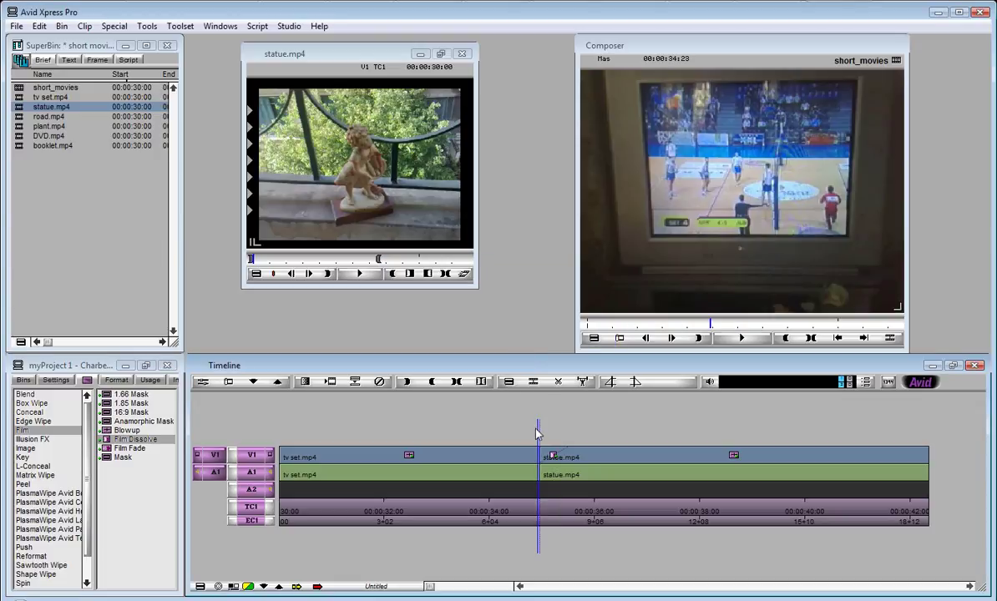
{"action": "left_click", "coordinate": [543, 516]}
{"action": "left_click_drag", "start_coordinate": [543, 516], "coordinate": [280, 511]}
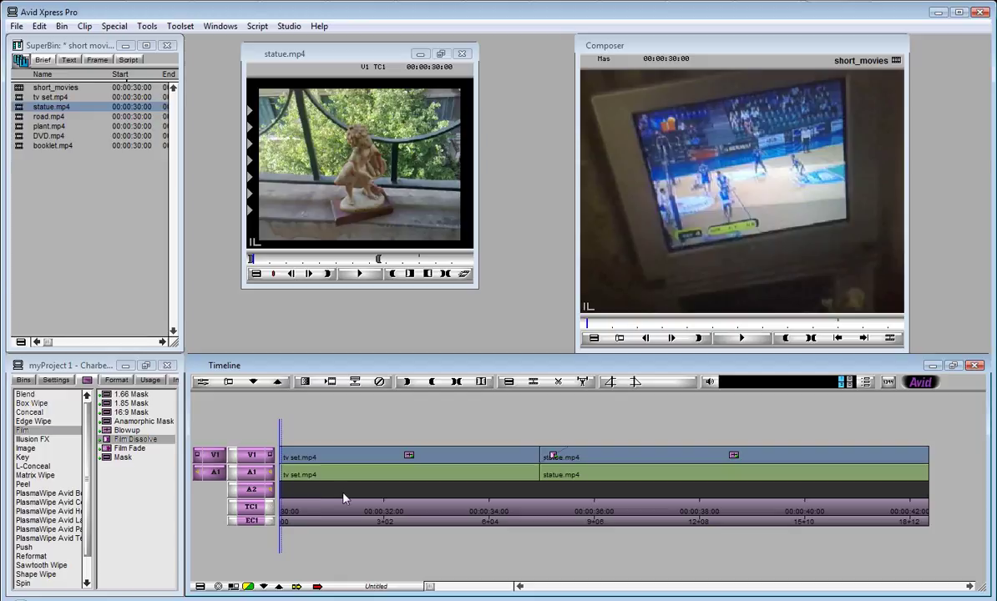